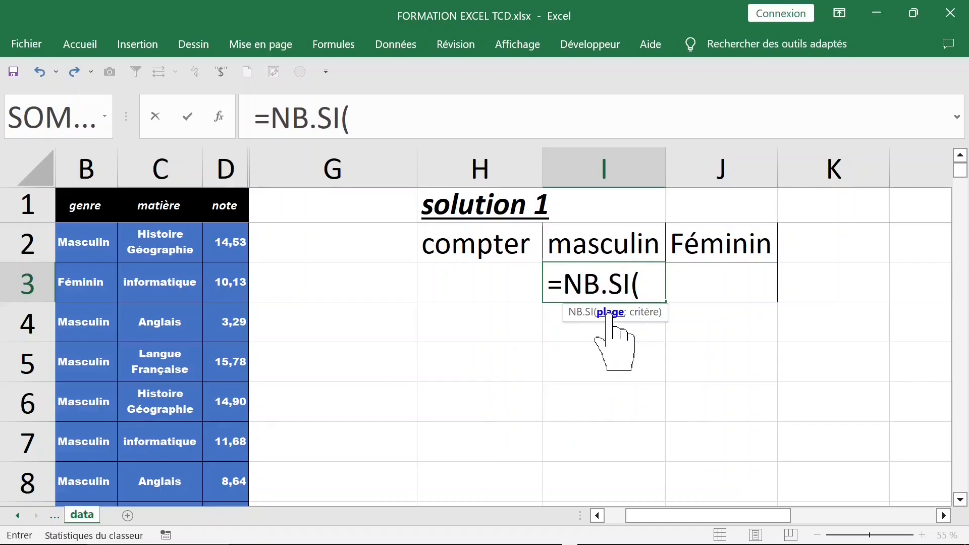
Complete the NB.SI formula in I3 with the absolute range $B$2:$B$5001 and the masculin heading in I2 as the criterion
{"action": "left_click", "coordinate": [99, 252]}
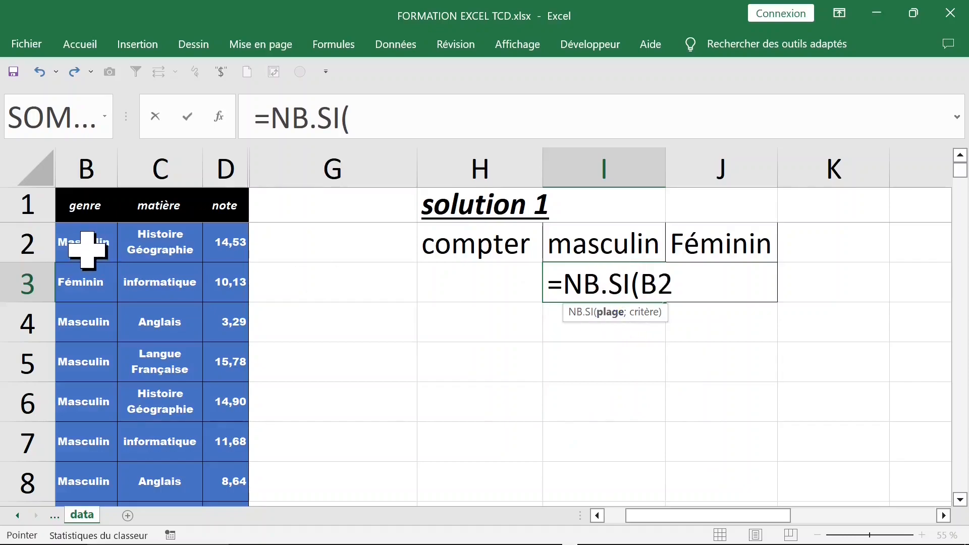
{"action": "key", "text": "ctrl+shift+Down"}
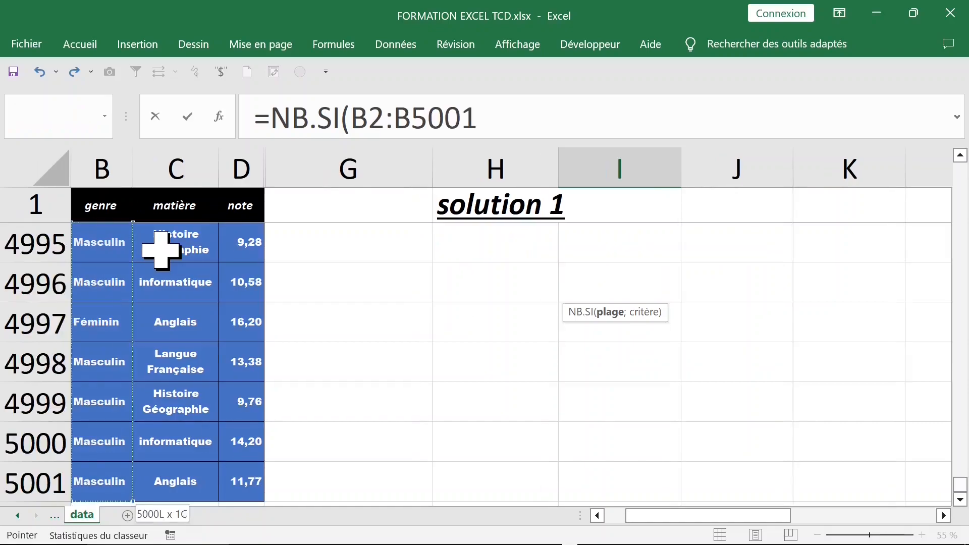
{"action": "key", "text": "ctrl+BackSpace"}
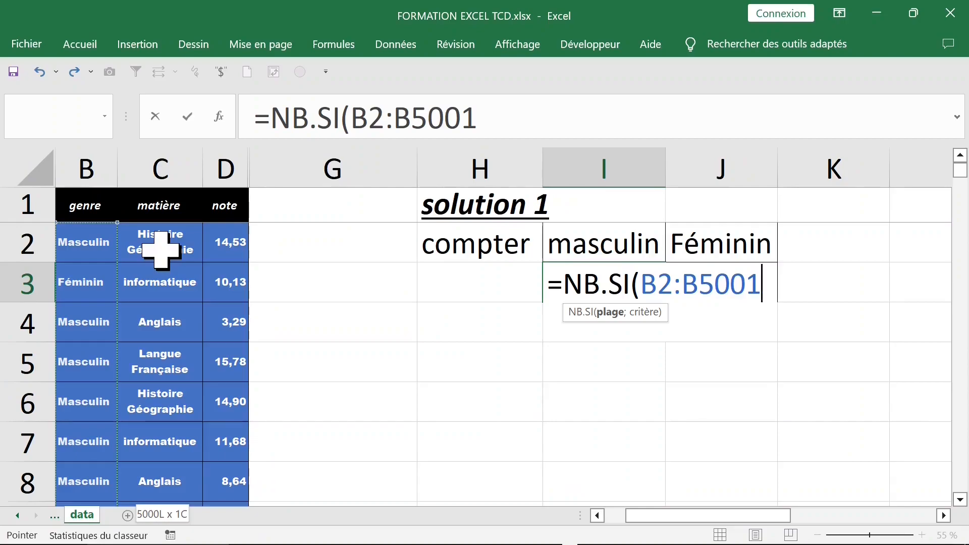
{"action": "key", "text": "F4"}
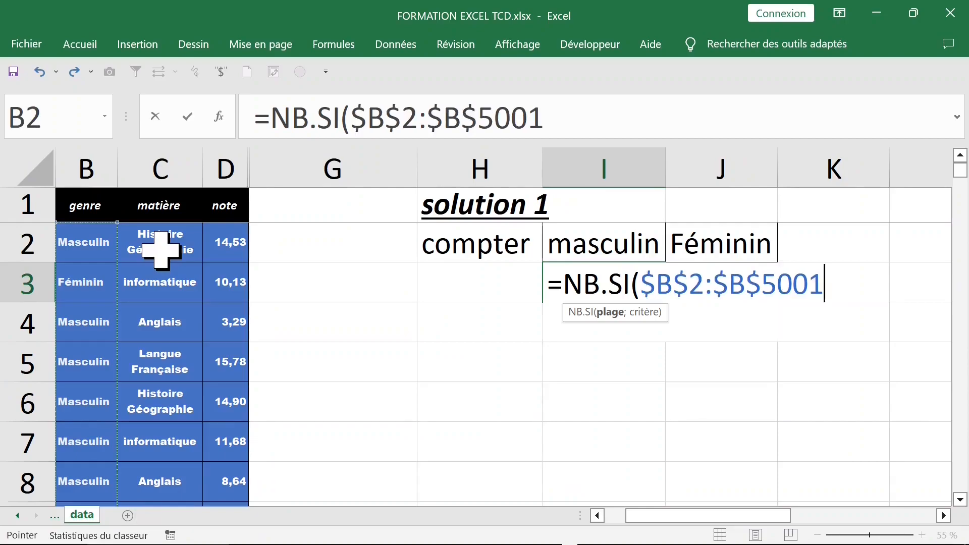
{"action": "type", "text": ";"}
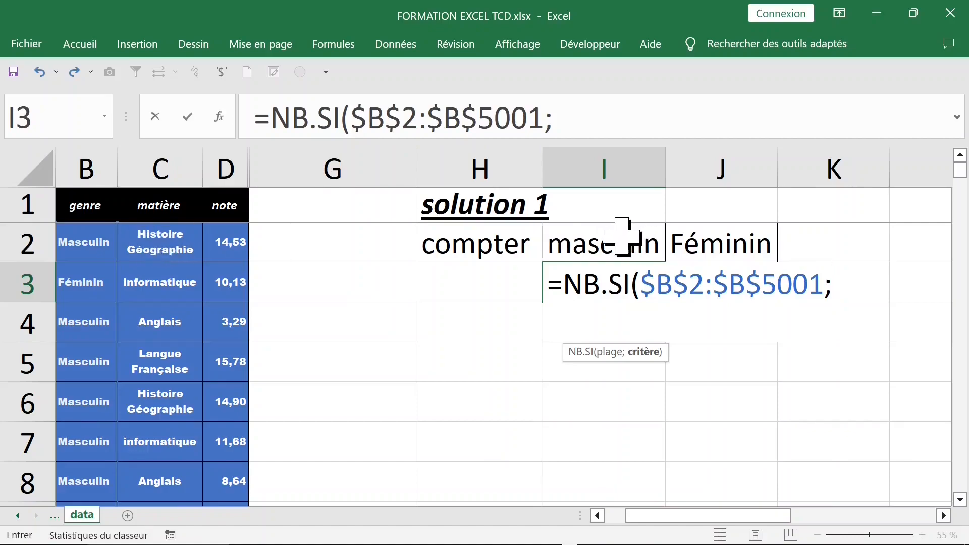
{"action": "left_click", "coordinate": [621, 238]}
{"action": "key", "text": "Return"}
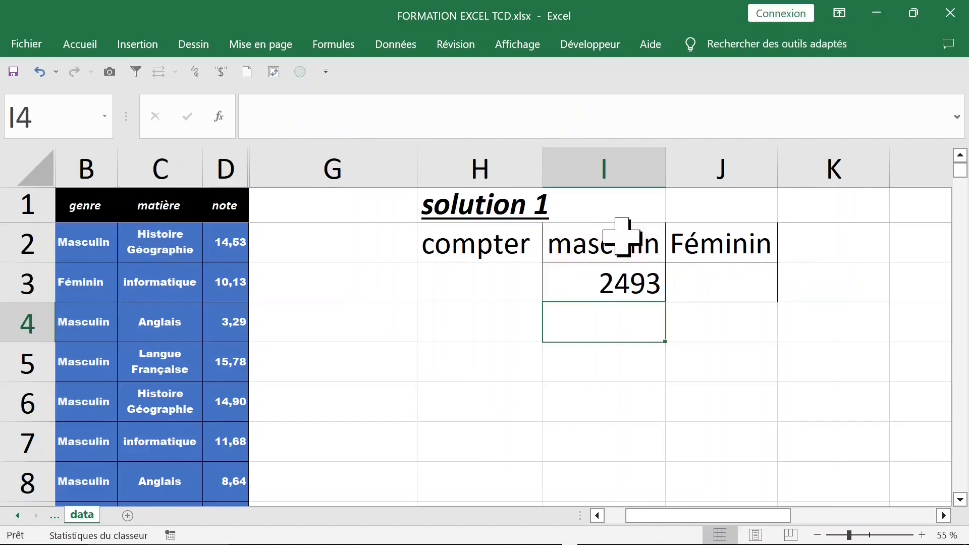
Fill the I3 formula across to J3 under Féminin and check the formulas of both cells
{"action": "left_click", "coordinate": [617, 276]}
{"action": "left_click_drag", "start_coordinate": [666, 302], "coordinate": [746, 301]}
{"action": "left_click", "coordinate": [738, 280]}
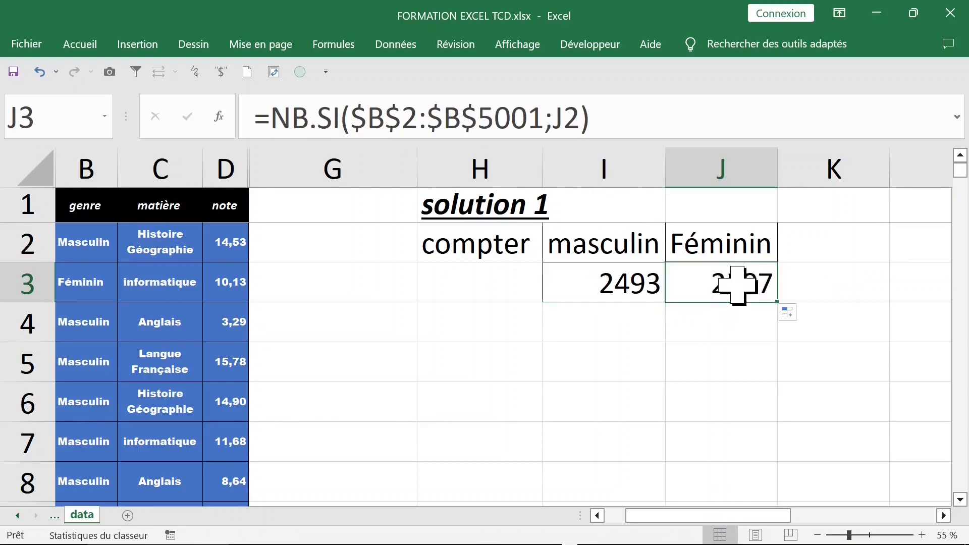
{"action": "double_click", "coordinate": [735, 283]}
{"action": "key", "text": "Escape"}
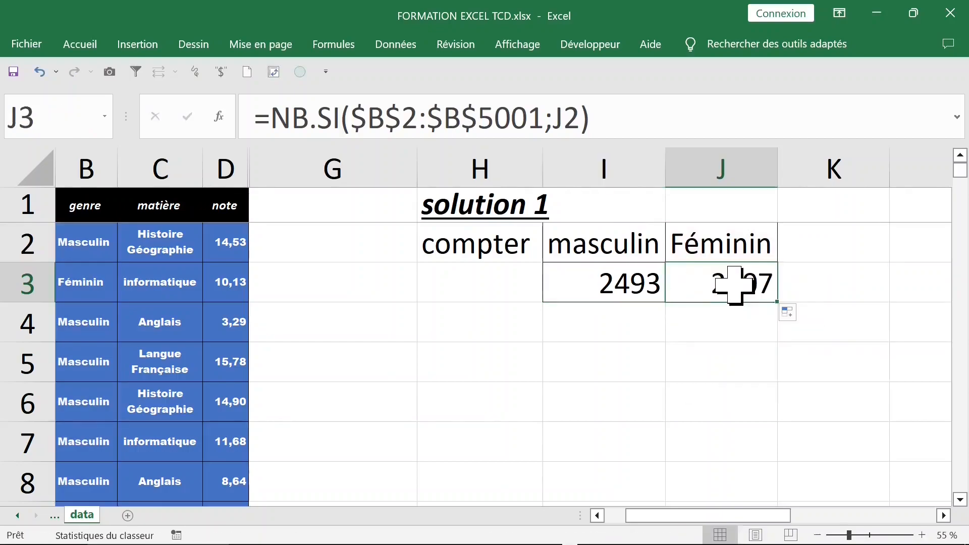
{"action": "left_click", "coordinate": [648, 318]}
{"action": "left_click", "coordinate": [639, 283]}
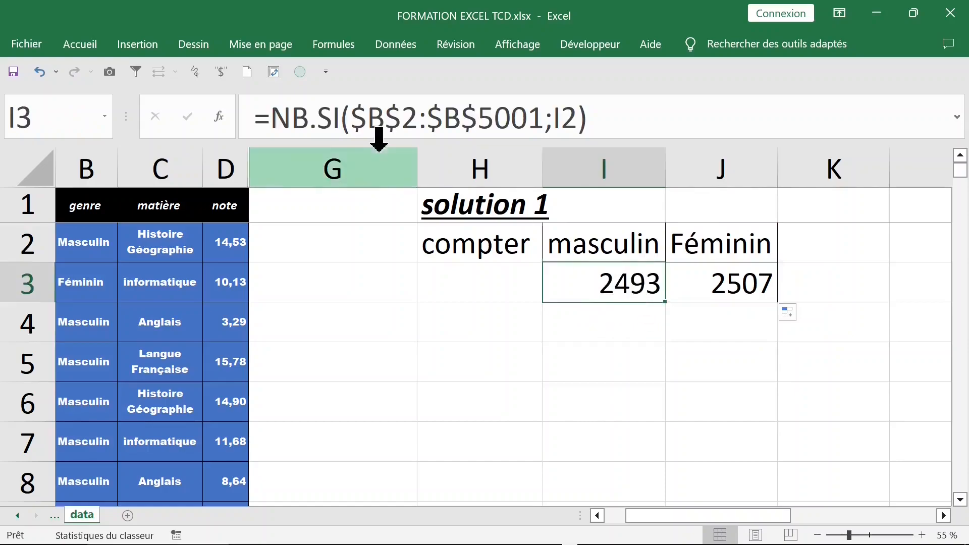
{"action": "left_click_drag", "start_coordinate": [272, 118], "coordinate": [648, 126]}
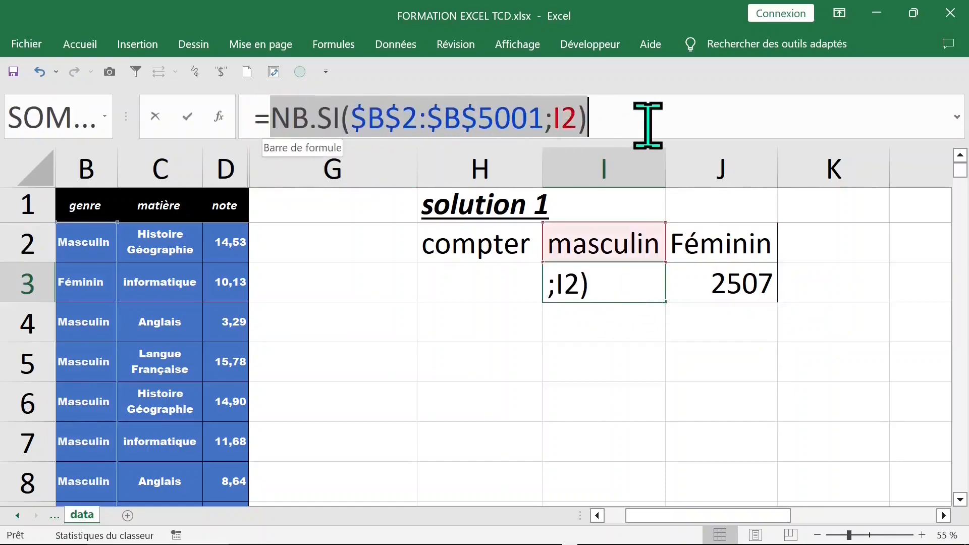
{"action": "key", "text": "Escape"}
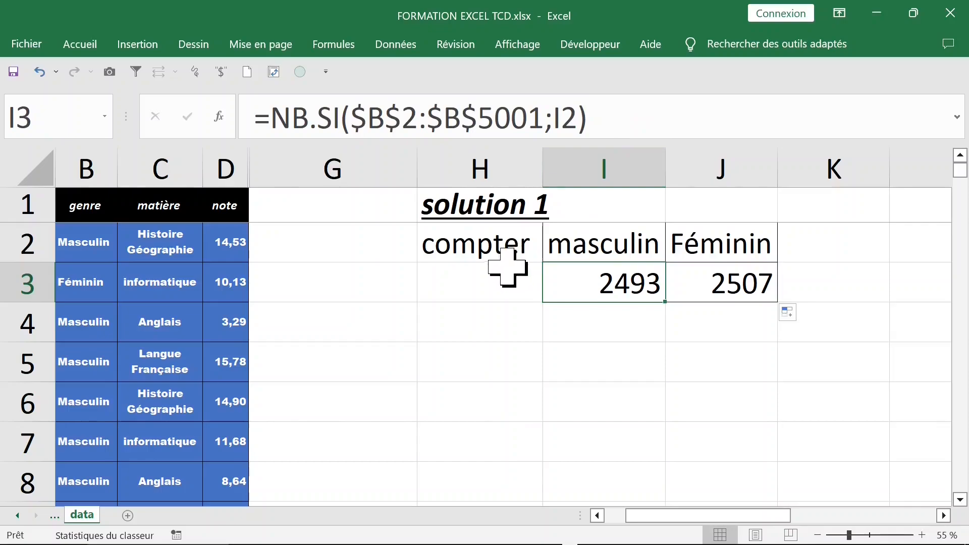
Copy the masculin and Féminin headings from I2:J2 to M2 under the solution 2 title
{"action": "left_click", "coordinate": [497, 217]}
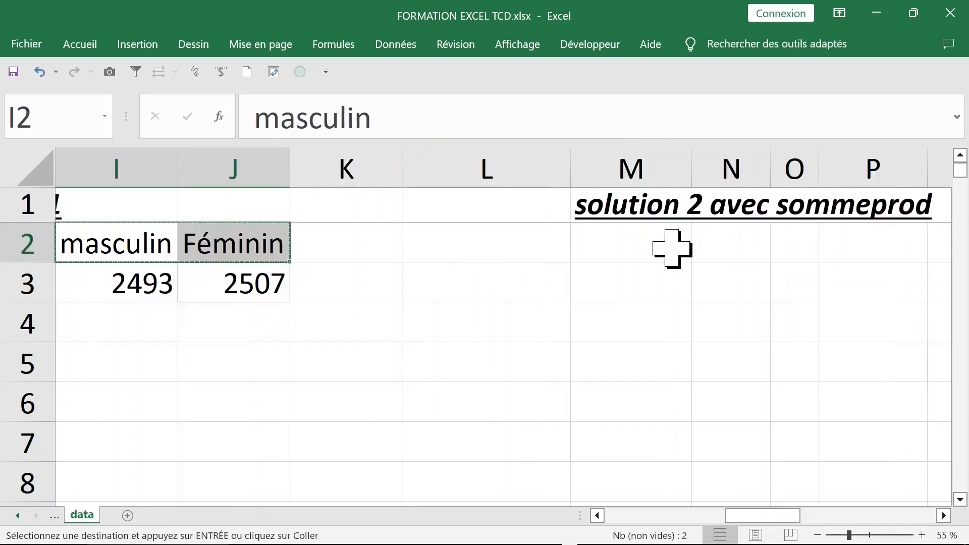
{"action": "left_click", "coordinate": [651, 249]}
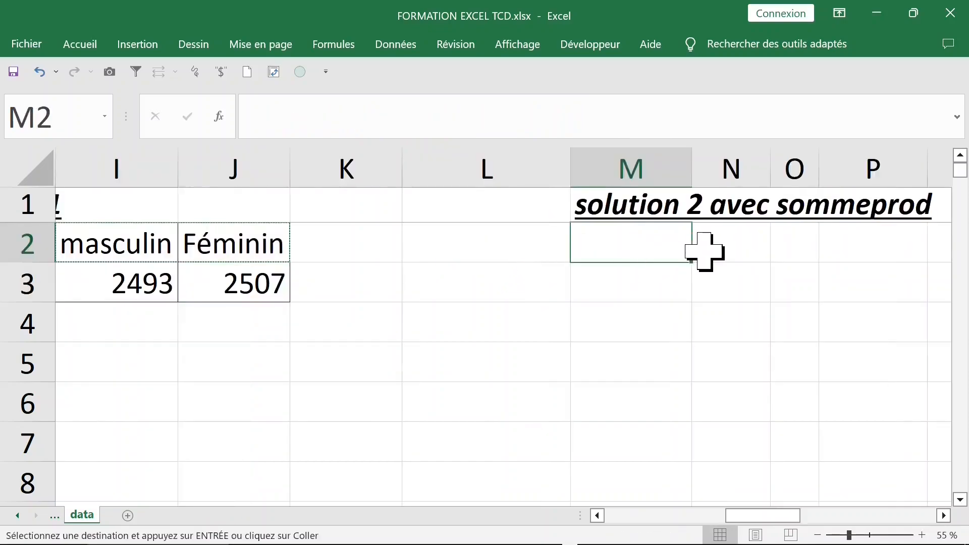
{"action": "key", "text": "ctrl+v"}
Start a SOMMEPROD formula in M3 under the copied masculin heading
{"action": "left_click", "coordinate": [649, 277]}
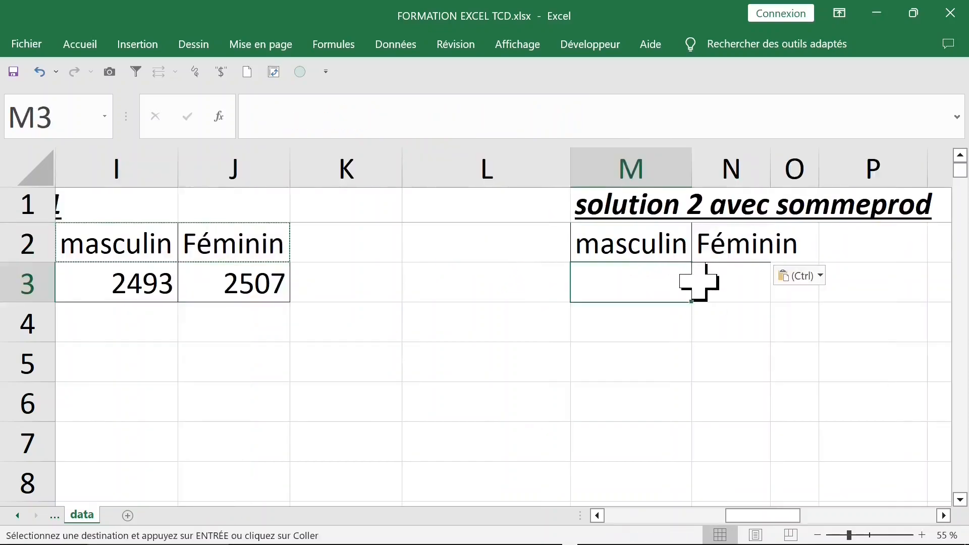
{"action": "double_click", "coordinate": [657, 277]}
{"action": "left_click", "coordinate": [701, 322]}
{"action": "left_click", "coordinate": [665, 282]}
{"action": "type", "text": "=s"}
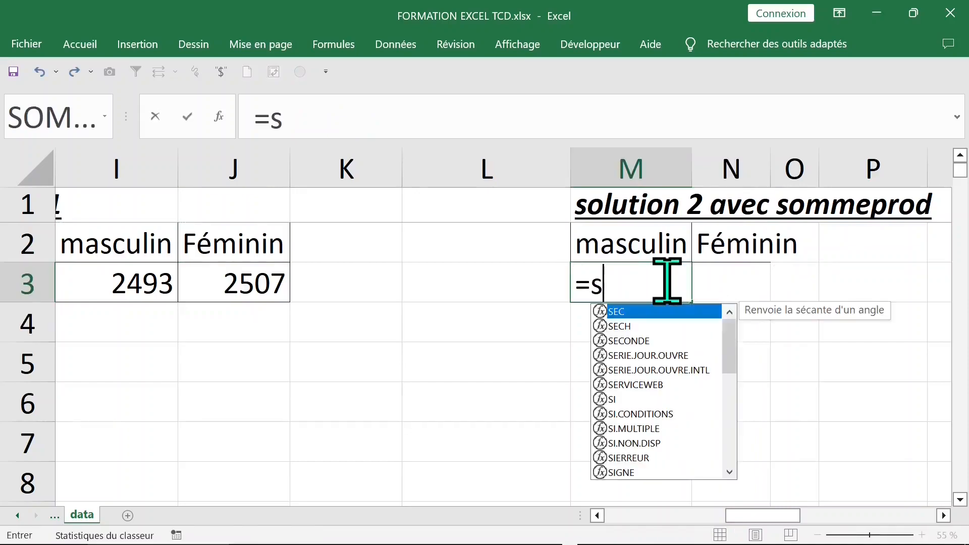
{"action": "type", "text": "ommeprod"}
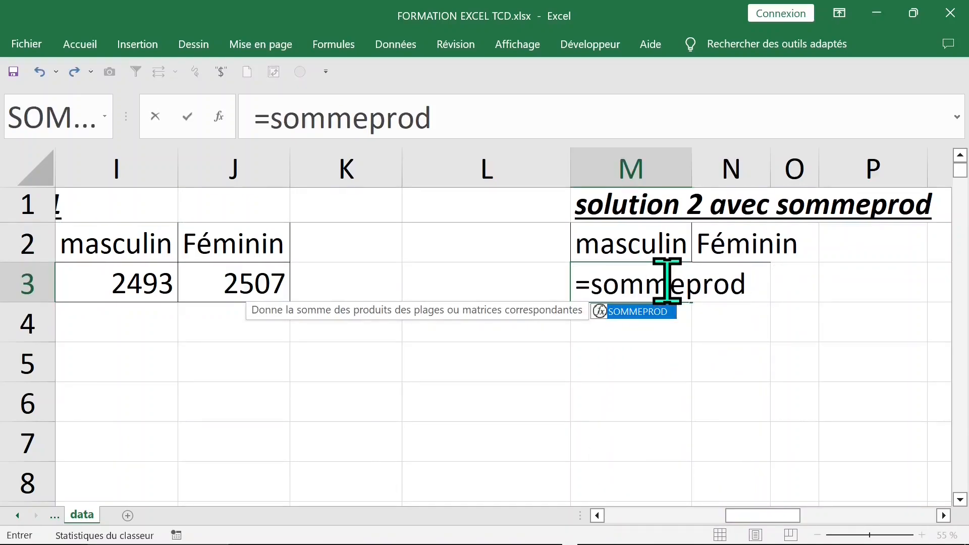
{"action": "key", "text": "Tab"}
Add the genre data B2:B5001 to the SOMMEPROD formula as the absolute range $B$2:$B$5001
{"action": "left_click", "coordinate": [212, 235]}
{"action": "key", "text": "Left"}
{"action": "key", "text": "Left"}
{"action": "key", "text": "Left"}
{"action": "key", "text": "Left"}
{"action": "key", "text": "Left"}
{"action": "key", "text": "Left"}
{"action": "key", "text": "Right"}
{"action": "key", "text": "Left"}
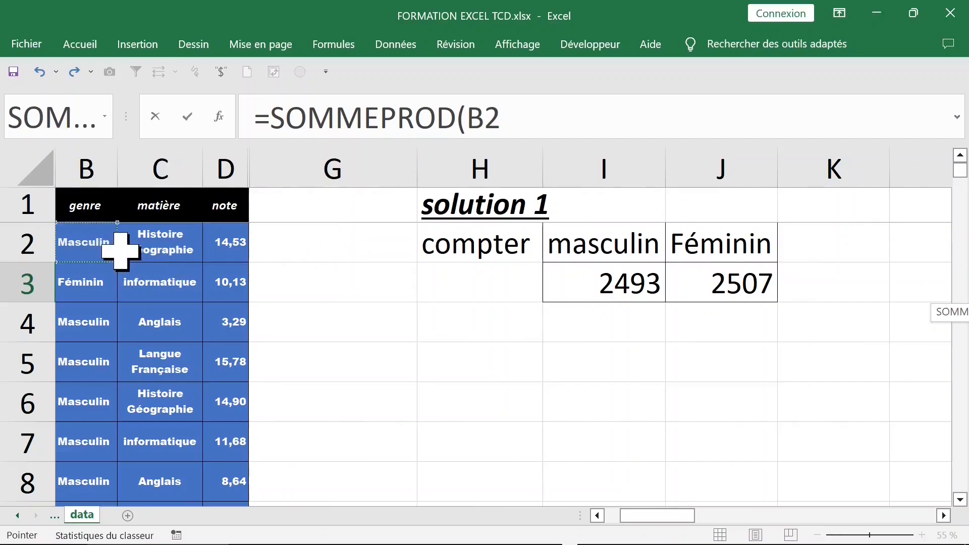
{"action": "key", "text": "ctrl+shift+Down"}
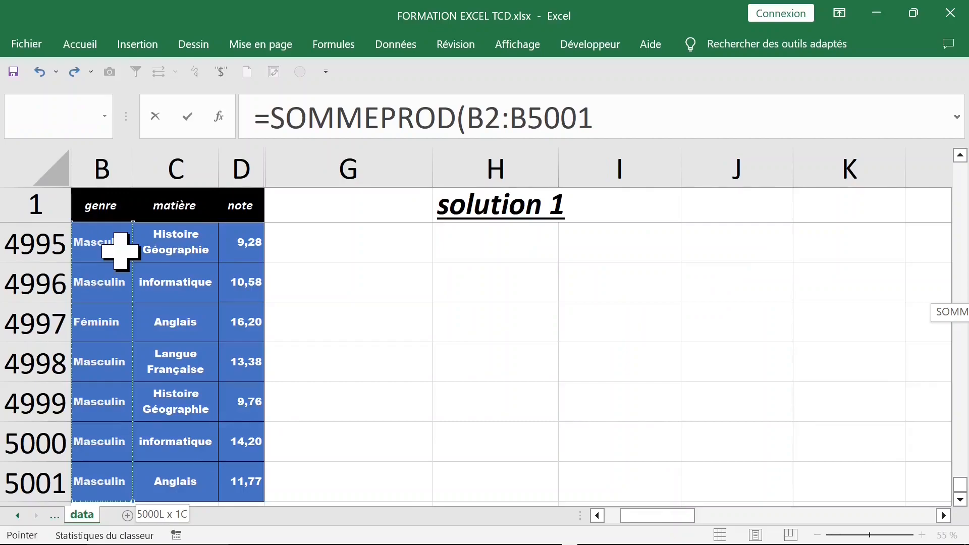
{"action": "key", "text": "ctrl+BackSpace"}
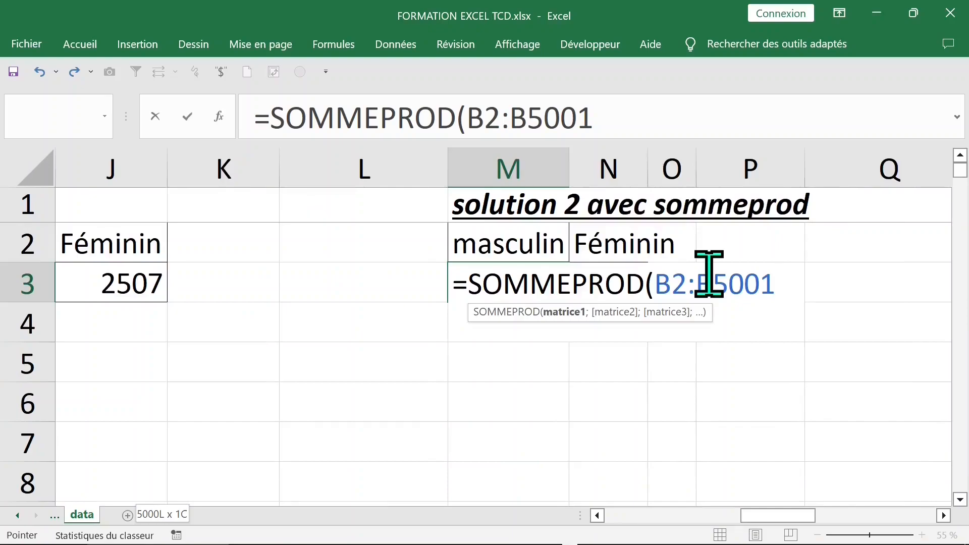
{"action": "key", "text": "F4"}
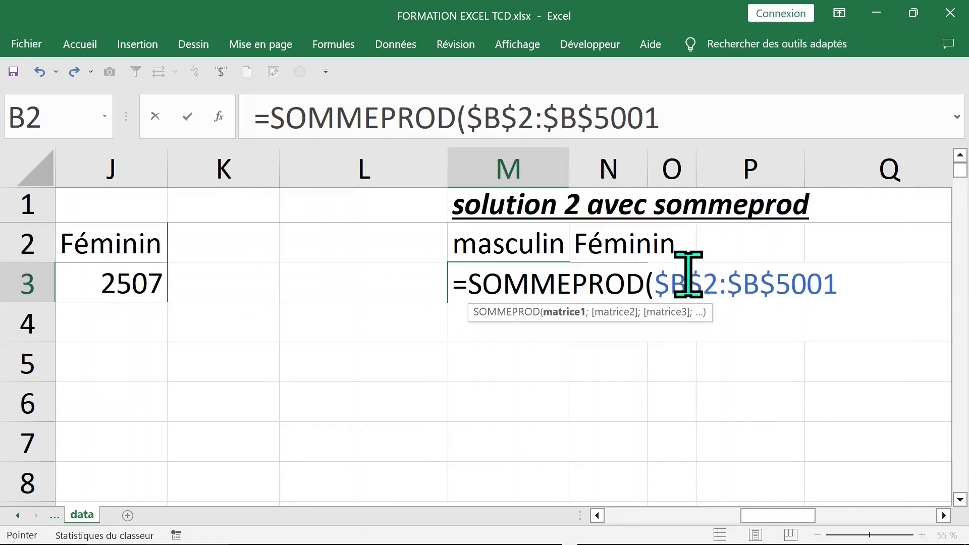
Compare the range with M2 and multiply by 1, completing M3 as =SOMMEPROD(($B$2:$B$5001=M2)*1)
{"action": "type", "text": "="}
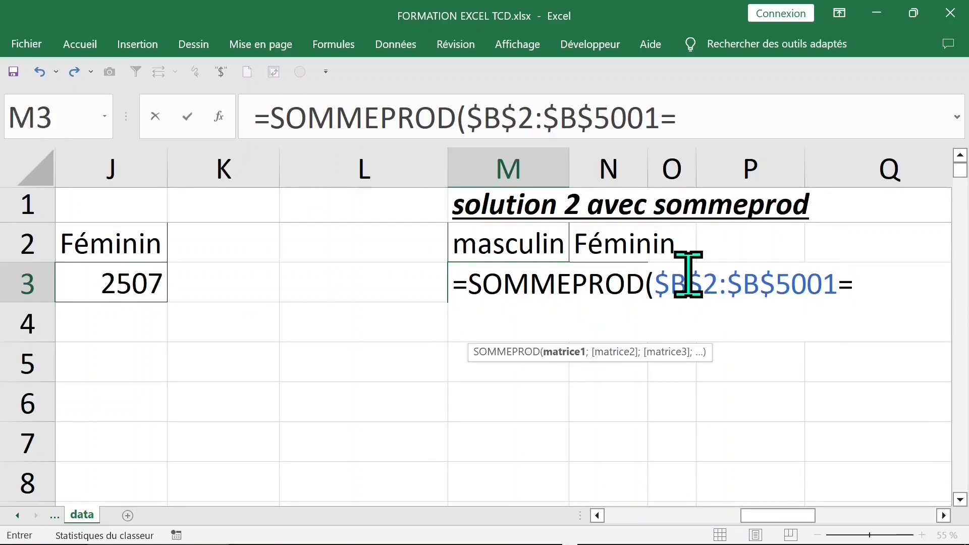
{"action": "left_click", "coordinate": [504, 247]}
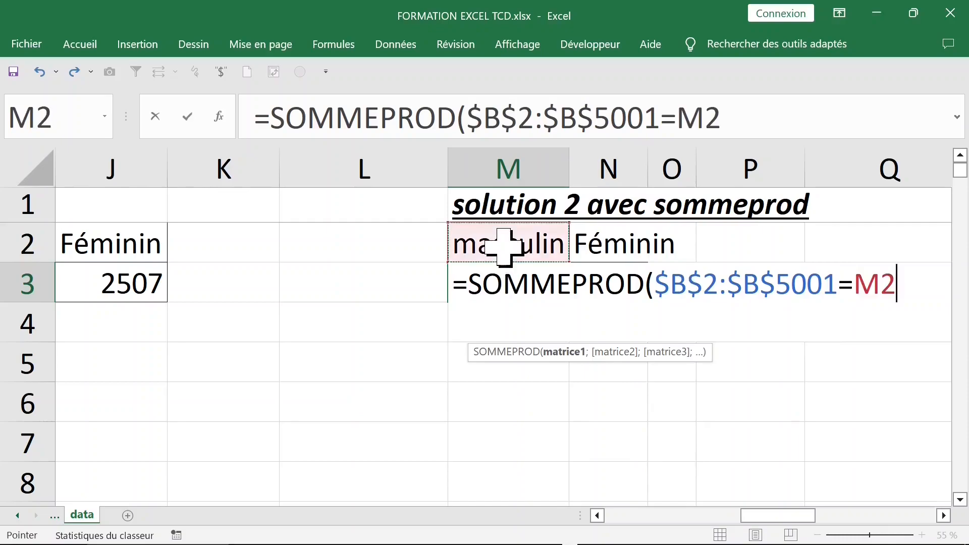
{"action": "left_click", "coordinate": [742, 121]}
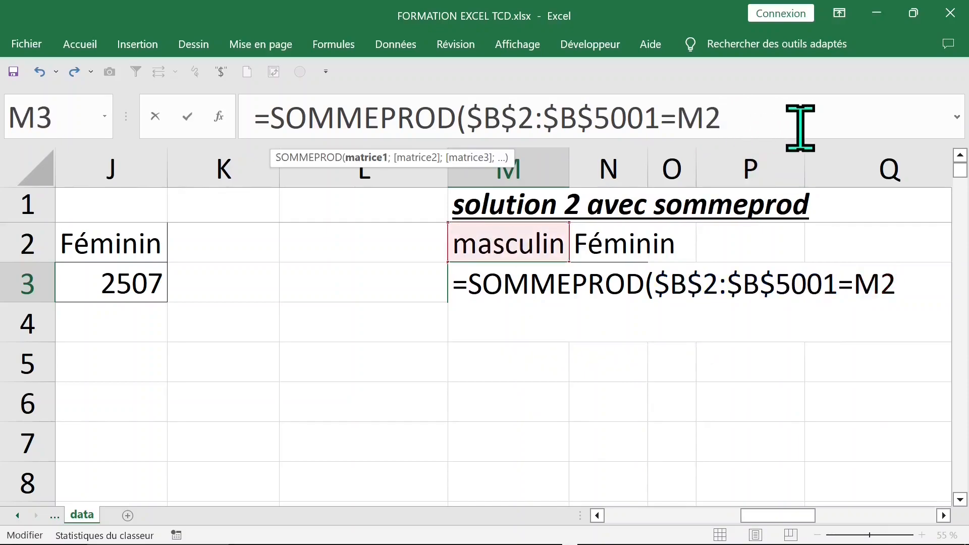
{"action": "type", "text": ")*1)"}
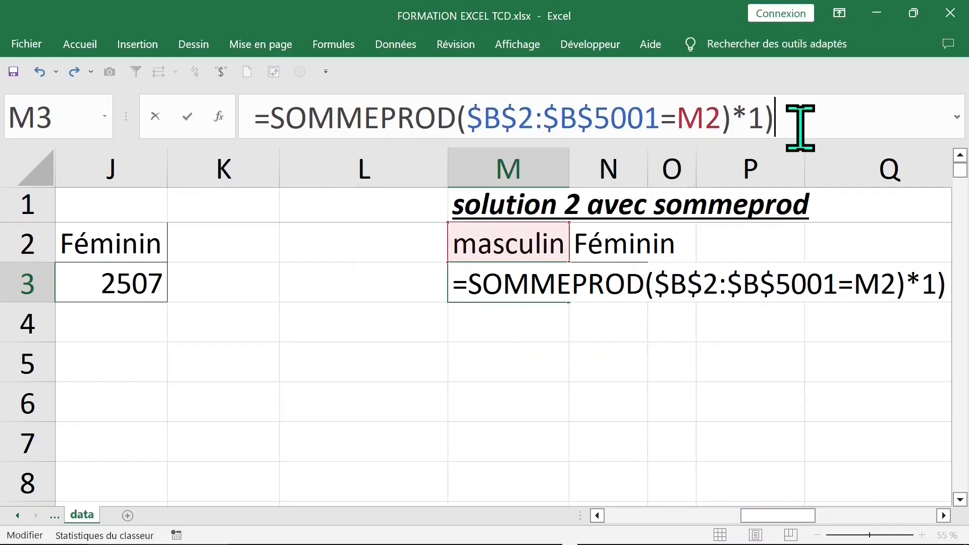
{"action": "left_click", "coordinate": [460, 119]}
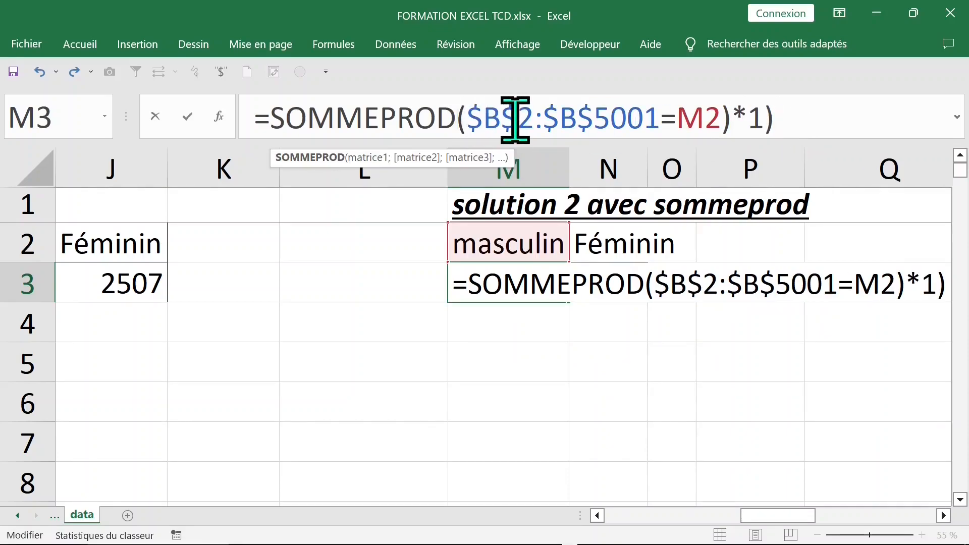
{"action": "type", "text": "'"}
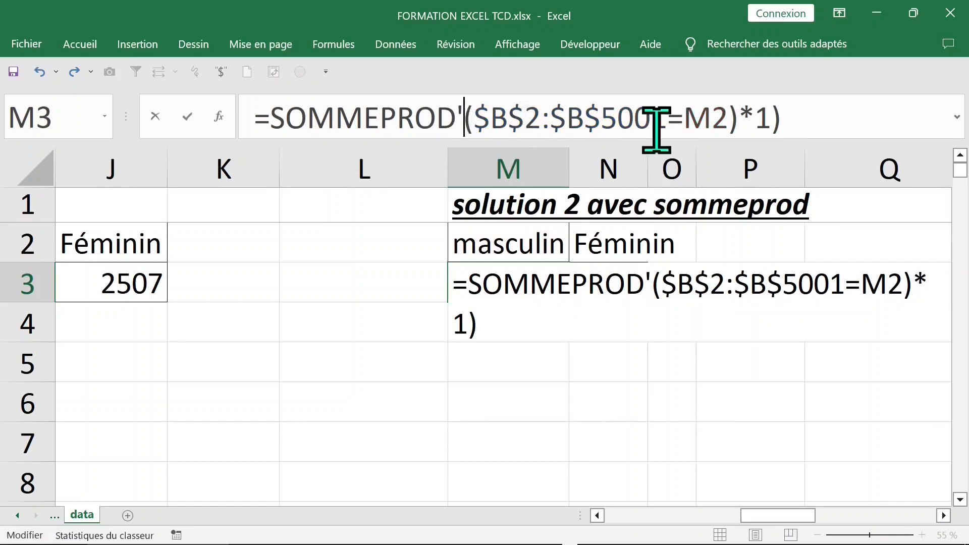
{"action": "key", "text": "BackSpace"}
{"action": "type", "text": "("}
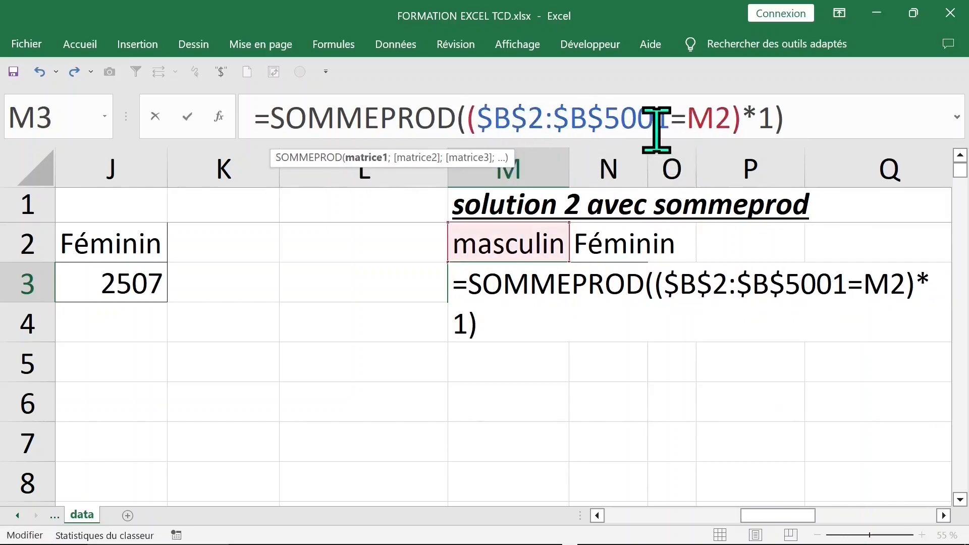
{"action": "key", "text": "Return"}
Fill the M3 formula across to N3 and move the solution 2 title and table so they start in column L
{"action": "left_click", "coordinate": [564, 285]}
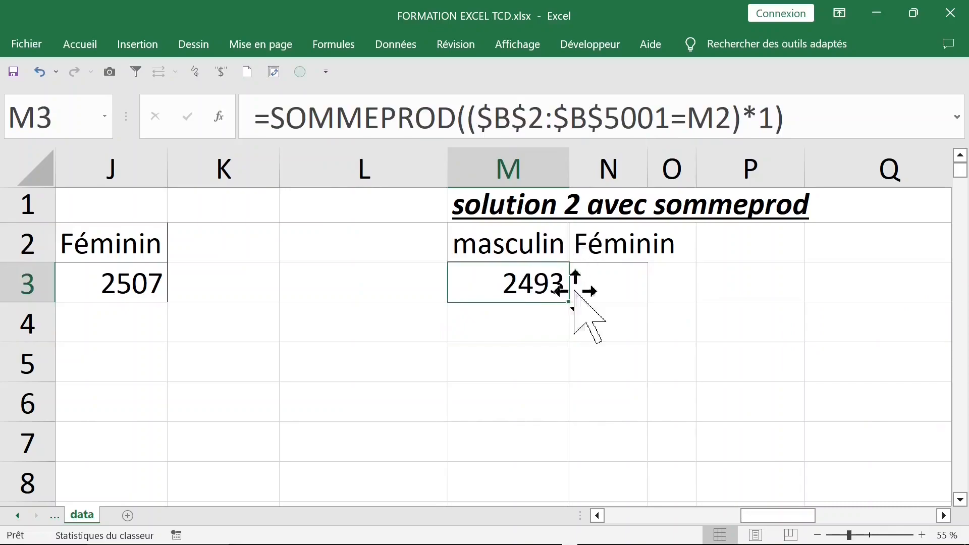
{"action": "left_click_drag", "start_coordinate": [568, 304], "coordinate": [637, 304]}
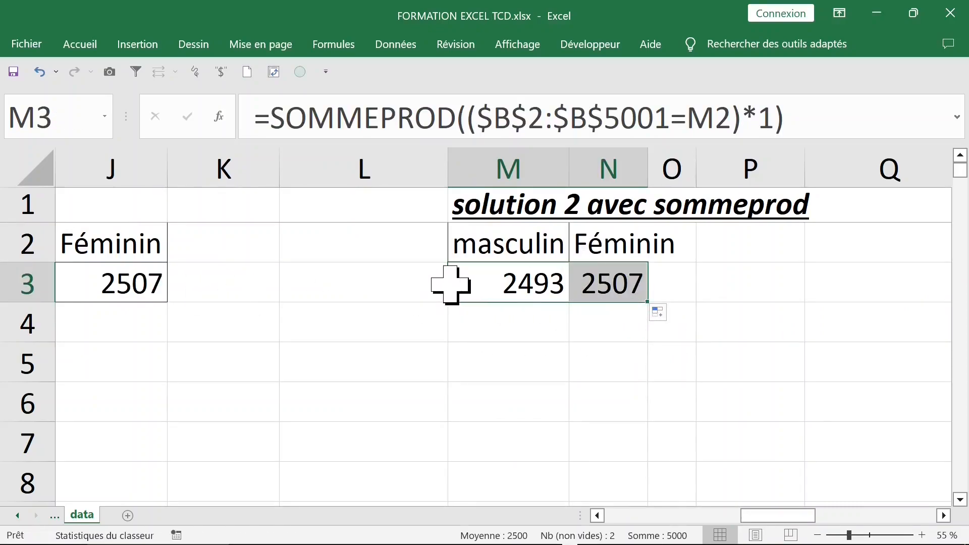
{"action": "left_click_drag", "start_coordinate": [472, 256], "coordinate": [601, 277]}
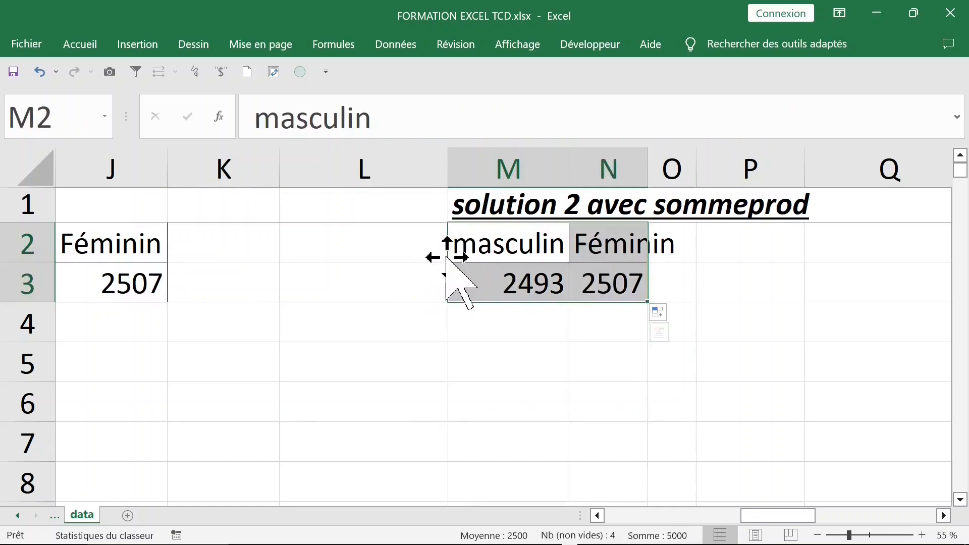
{"action": "left_click_drag", "start_coordinate": [444, 258], "coordinate": [378, 257]}
{"action": "left_click", "coordinate": [460, 201]}
{"action": "left_click_drag", "start_coordinate": [461, 201], "coordinate": [400, 215]}
Enter =FORMULETEXTE(I3) in I4 to display the NB.SI formula as text
{"action": "left_click", "coordinate": [224, 243]}
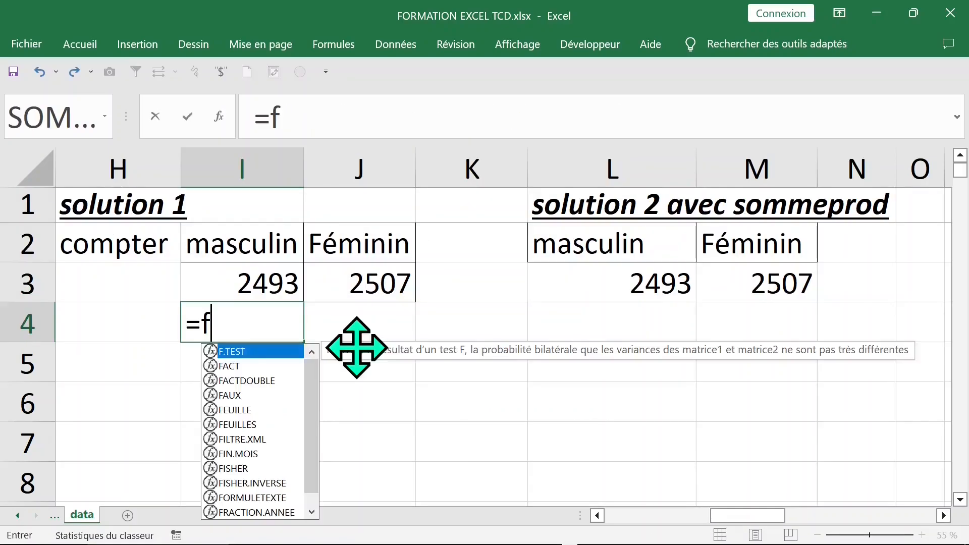
{"action": "type", "text": "ormul"}
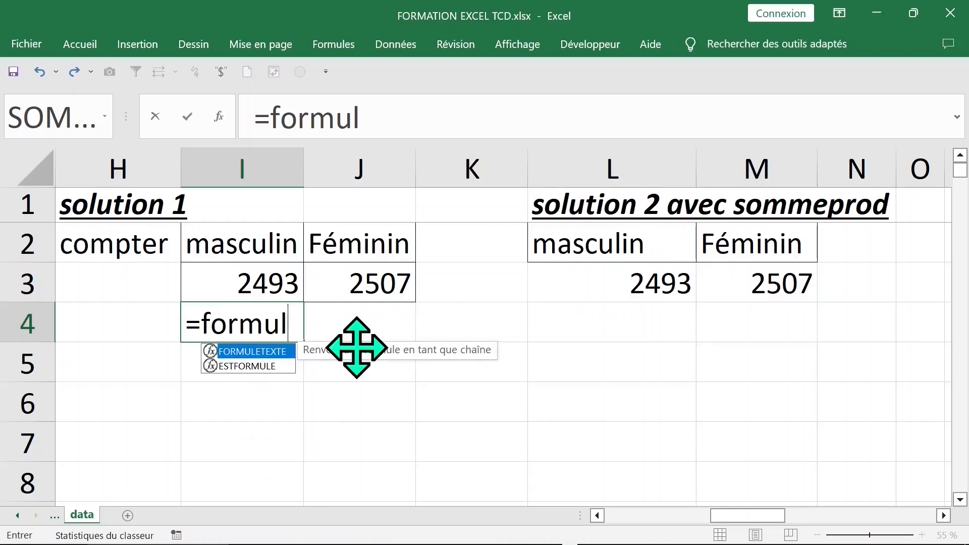
{"action": "key", "text": "Tab"}
{"action": "left_click", "coordinate": [246, 287]}
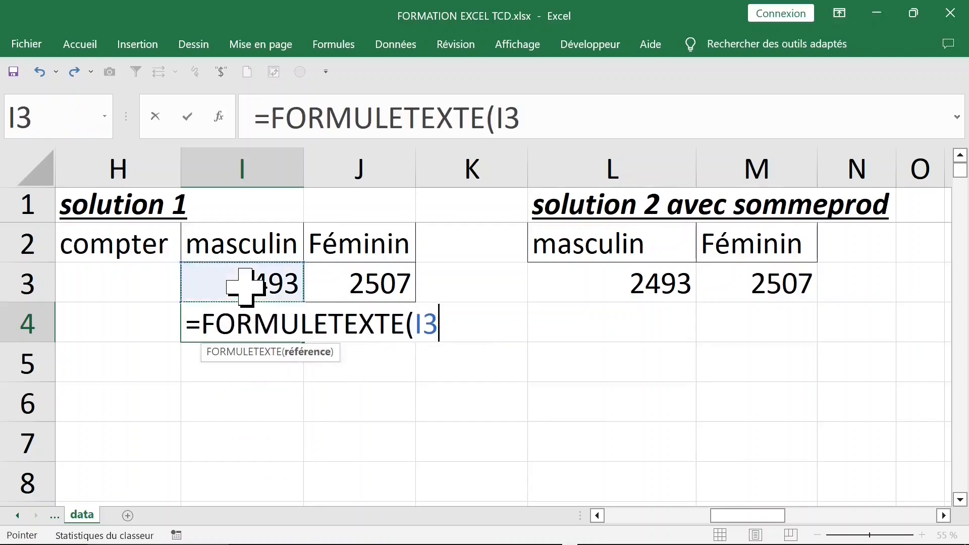
{"action": "key", "text": "Return"}
{"action": "left_click", "coordinate": [251, 318]}
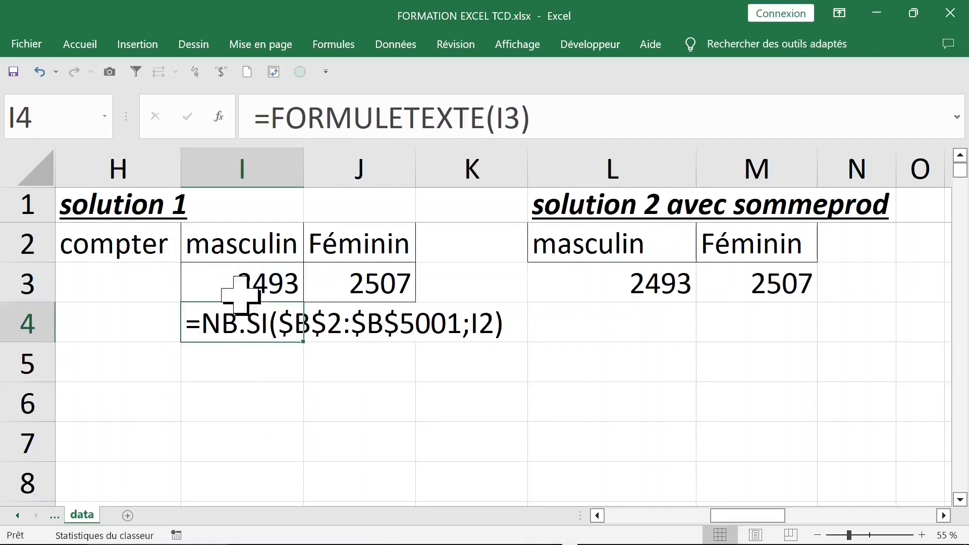
Hide the ribbon to enlarge the worksheet area, with cell I4 selected
{"action": "left_click", "coordinate": [245, 288]}
{"action": "left_click", "coordinate": [239, 319]}
{"action": "key", "text": "ctrl+shift+F1"}
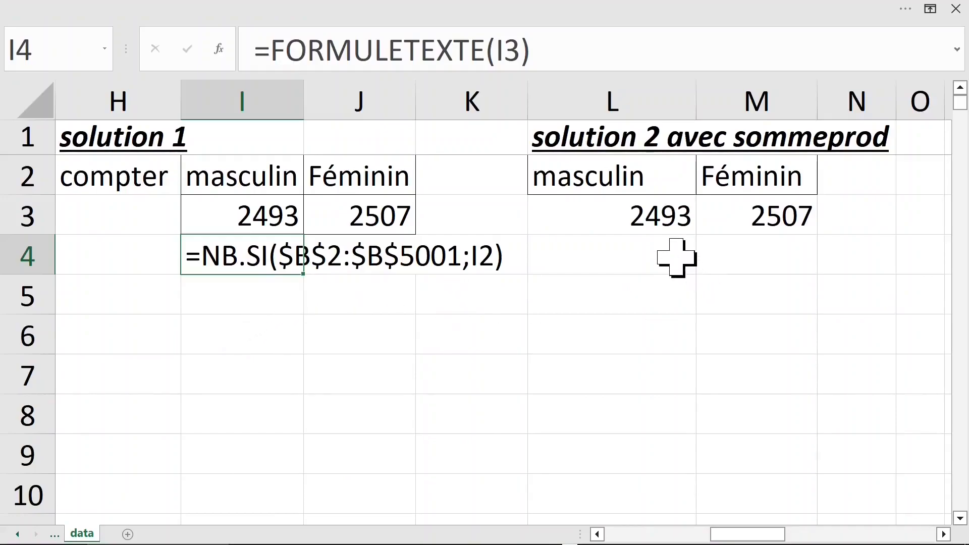
Enter =FORMULETEXTE(L3) in L4 to display the SOMMEPROD formula as text
{"action": "left_click", "coordinate": [635, 208]}
{"action": "left_click", "coordinate": [625, 250]}
{"action": "type", "text": "="}
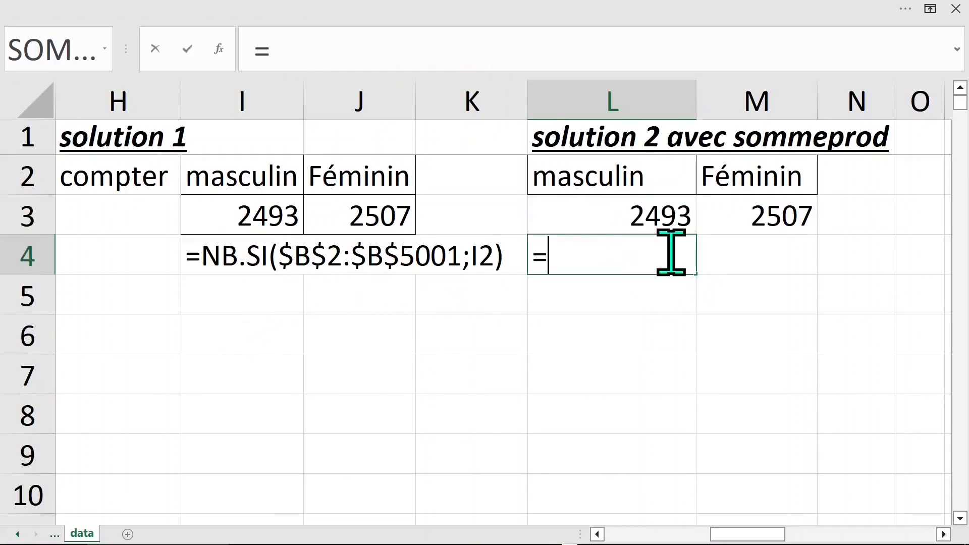
{"action": "type", "text": "formul"}
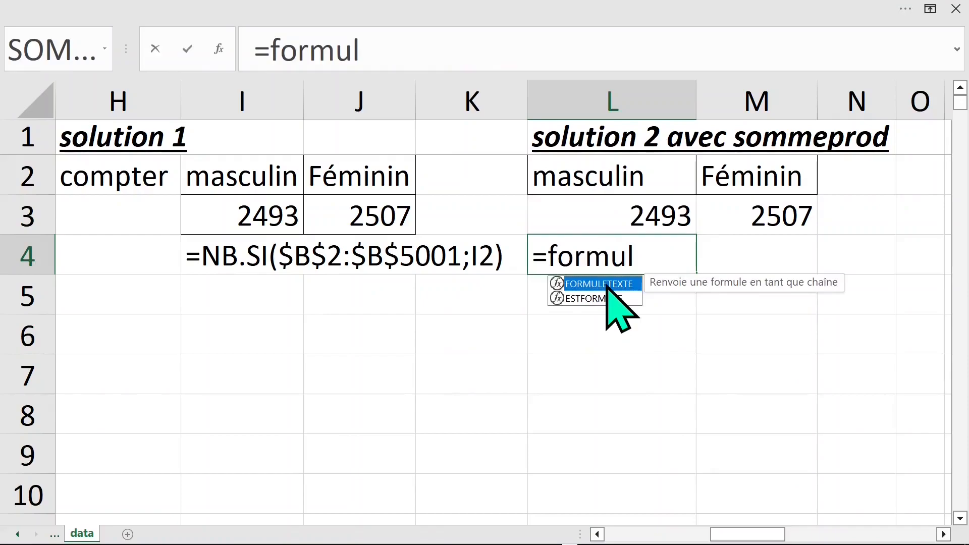
{"action": "double_click", "coordinate": [606, 284]}
{"action": "left_click", "coordinate": [607, 218]}
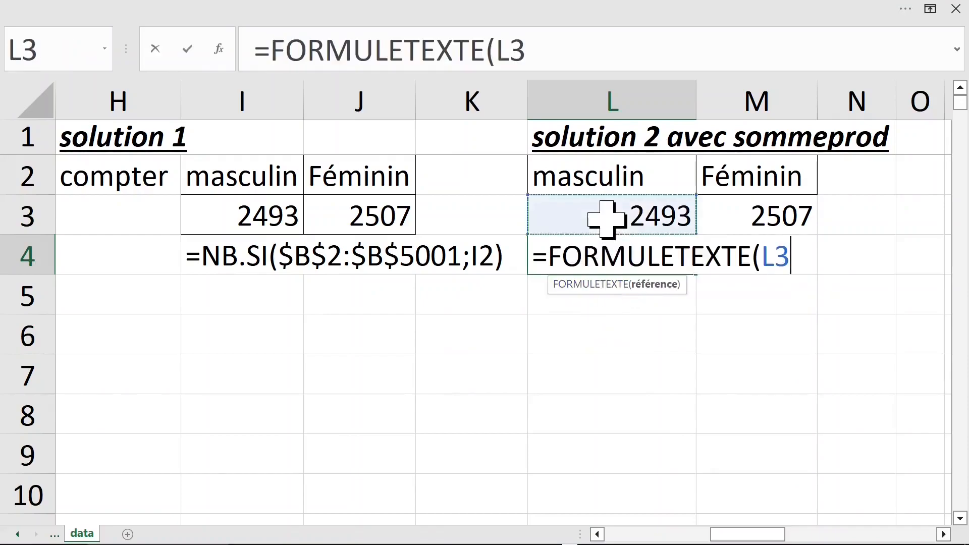
{"action": "key", "text": "Return"}
Fill the masculin result in L3 and the formula text range L4:P4 with light green
{"action": "left_click_drag", "start_coordinate": [757, 538], "coordinate": [767, 538]}
{"action": "left_click_drag", "start_coordinate": [550, 255], "coordinate": [865, 255]}
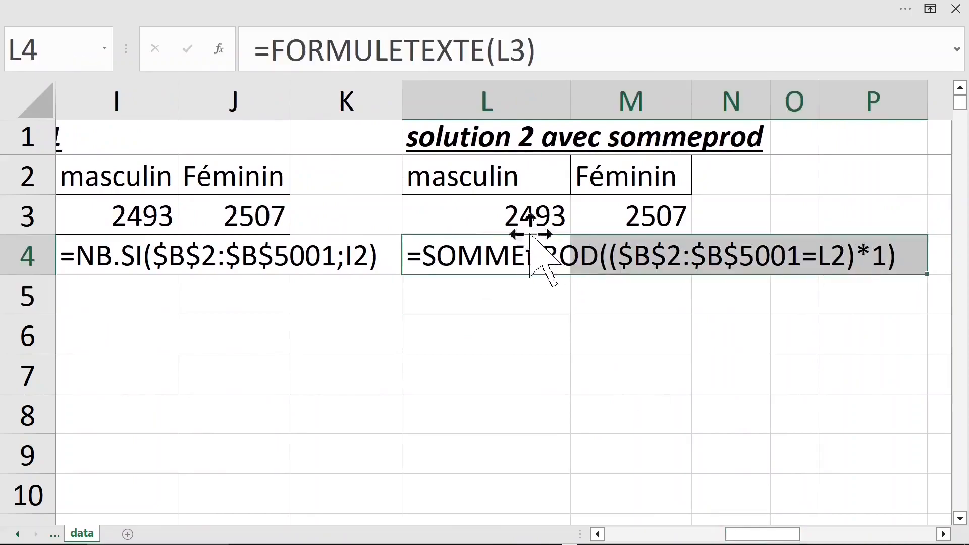
{"action": "left_click", "coordinate": [497, 212]}
{"action": "key", "text": "ctrl+1"}
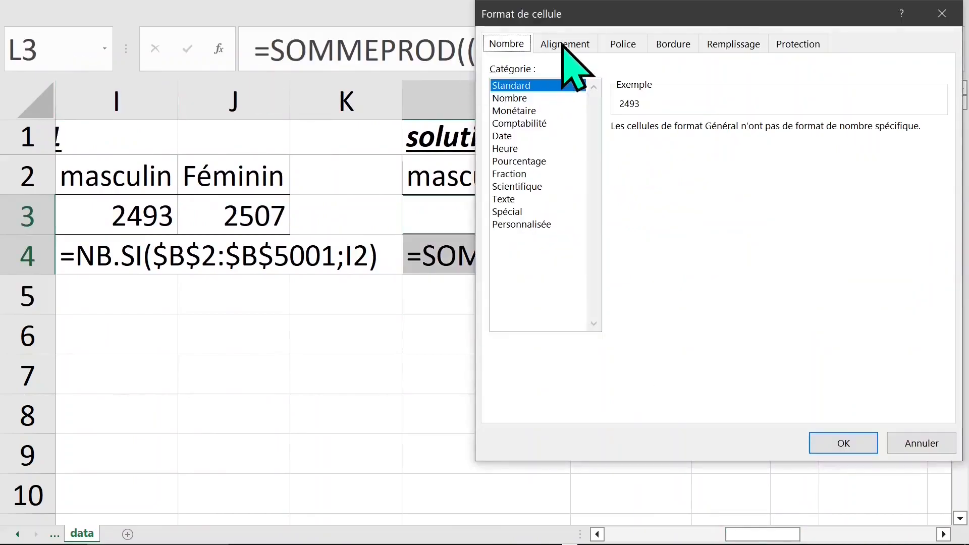
{"action": "left_click", "coordinate": [735, 47]}
{"action": "left_click", "coordinate": [642, 132]}
{"action": "left_click", "coordinate": [850, 446]}
{"action": "left_click", "coordinate": [566, 403]}
{"action": "left_click", "coordinate": [496, 244]}
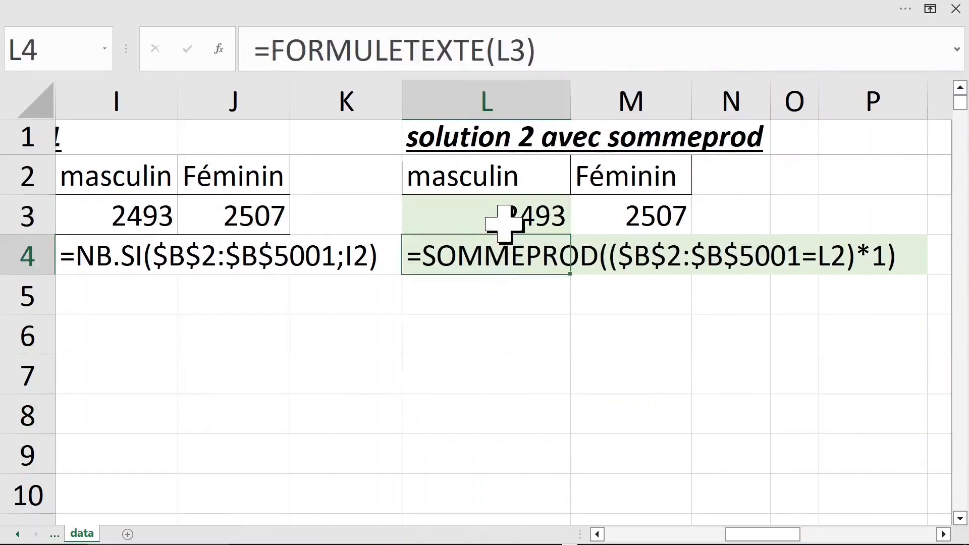
{"action": "left_click", "coordinate": [498, 220]}
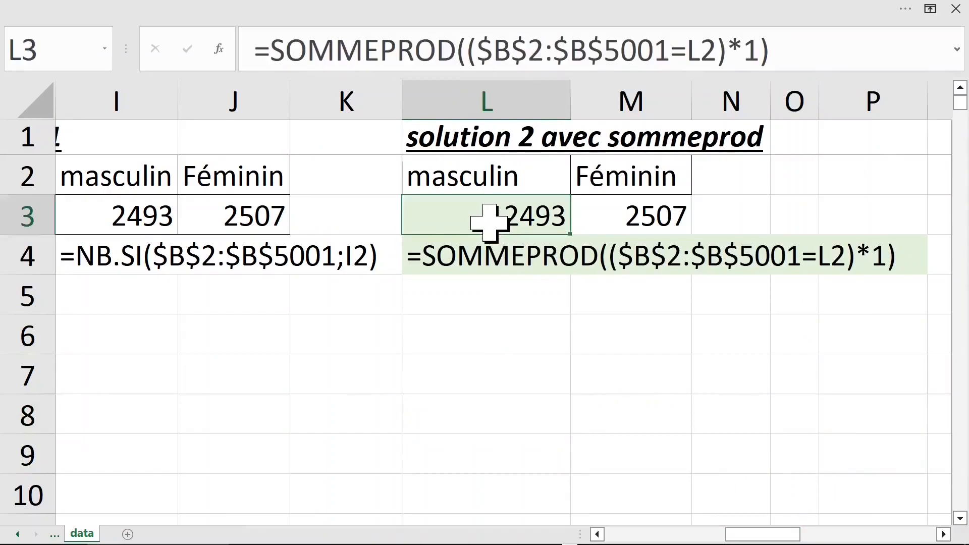
Start a SOMMEPROD formula in S3, under Histoire Géographie, with the matière column as absolute range $C$2:$C$5001
{"action": "left_click", "coordinate": [139, 218]}
{"action": "key", "text": "Down"}
{"action": "key", "text": "Right"}
{"action": "key", "text": "Right"}
{"action": "key", "text": "Right"}
{"action": "key", "text": "Right"}
{"action": "key", "text": "Right"}
{"action": "key", "text": "Right"}
{"action": "key", "text": "Right"}
{"action": "key", "text": "Right"}
{"action": "key", "text": "Right"}
{"action": "key", "text": "Right"}
{"action": "key", "text": "Right"}
{"action": "key", "text": "Right"}
{"action": "key", "text": "Right"}
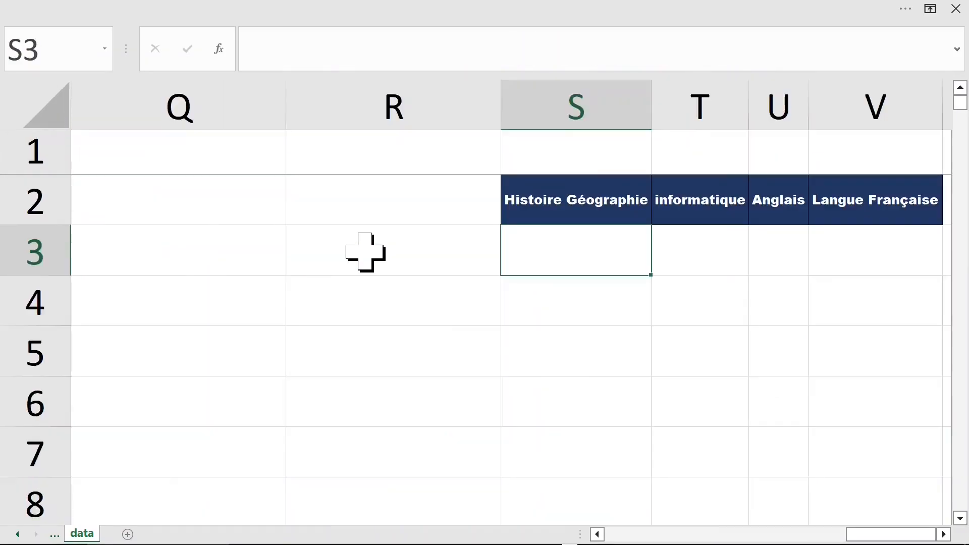
{"action": "type", "text": "=som"}
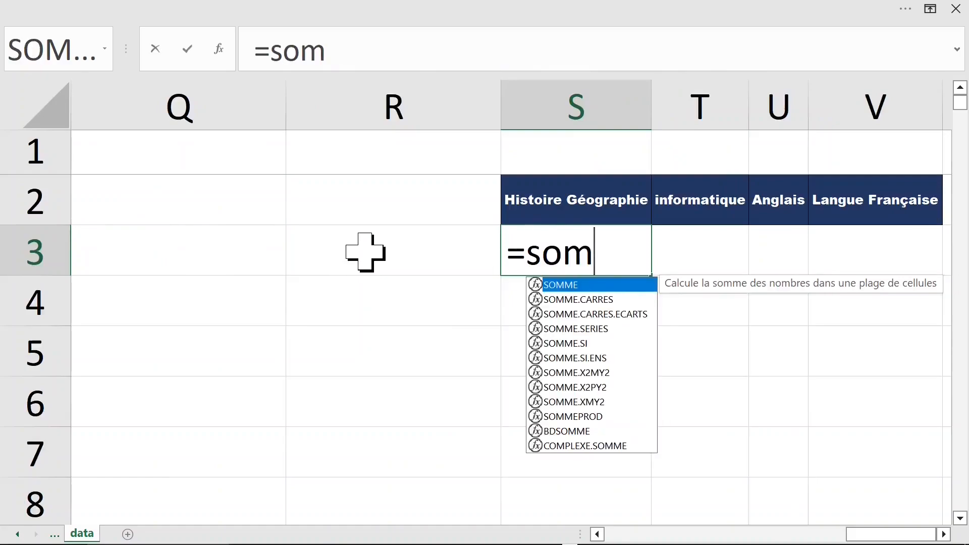
{"action": "type", "text": "meprod"}
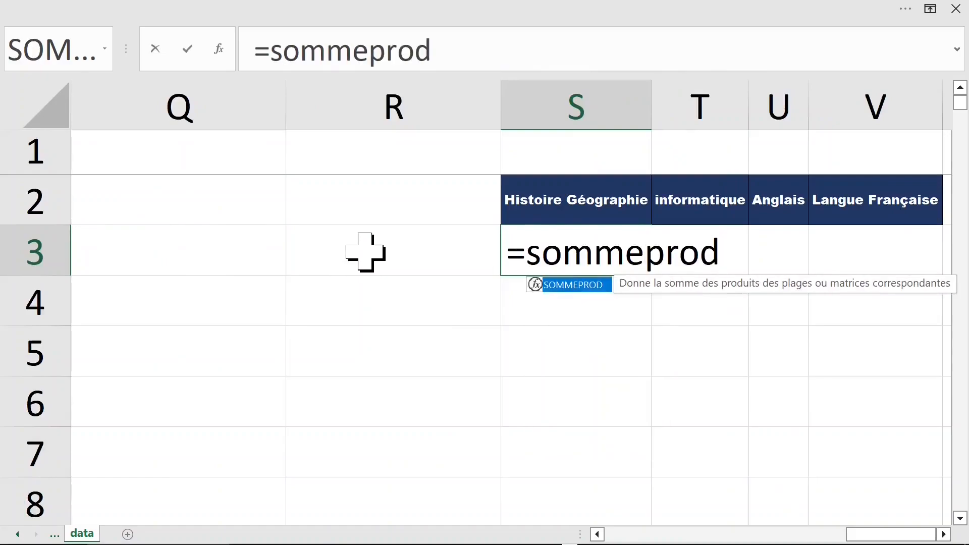
{"action": "key", "text": "Tab"}
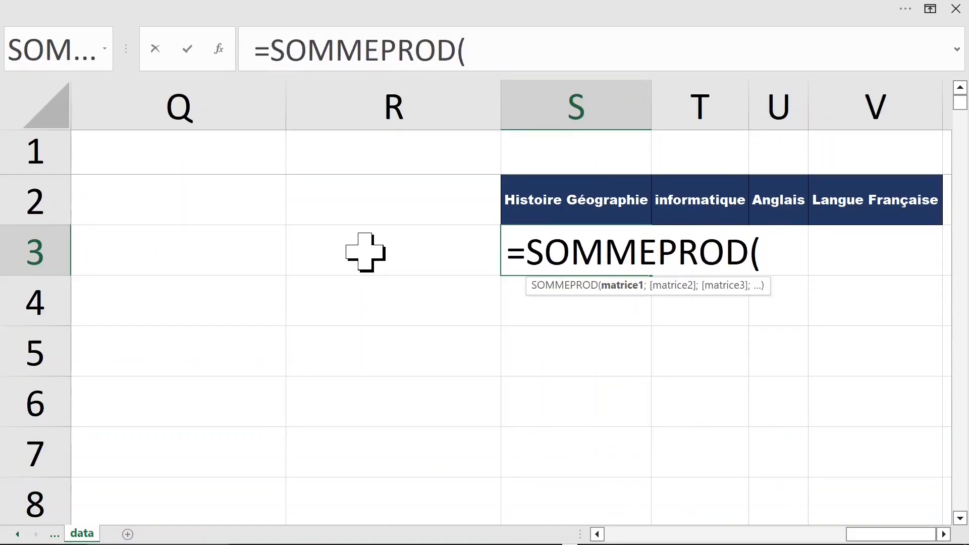
{"action": "scroll", "coordinate": [365, 252], "scroll_direction": "left", "scroll_amount": 5}
{"action": "left_click", "coordinate": [129, 191]}
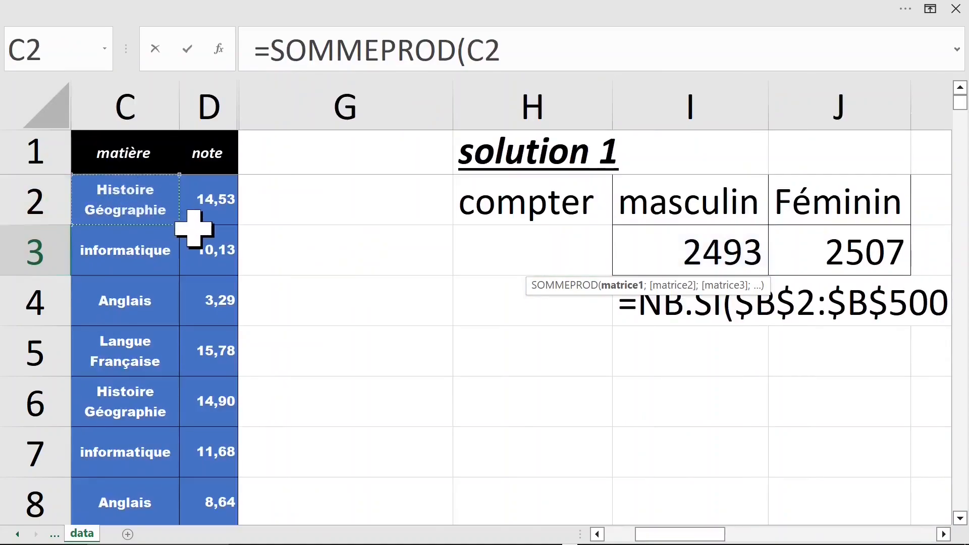
{"action": "key", "text": "ctrl+shift+Down"}
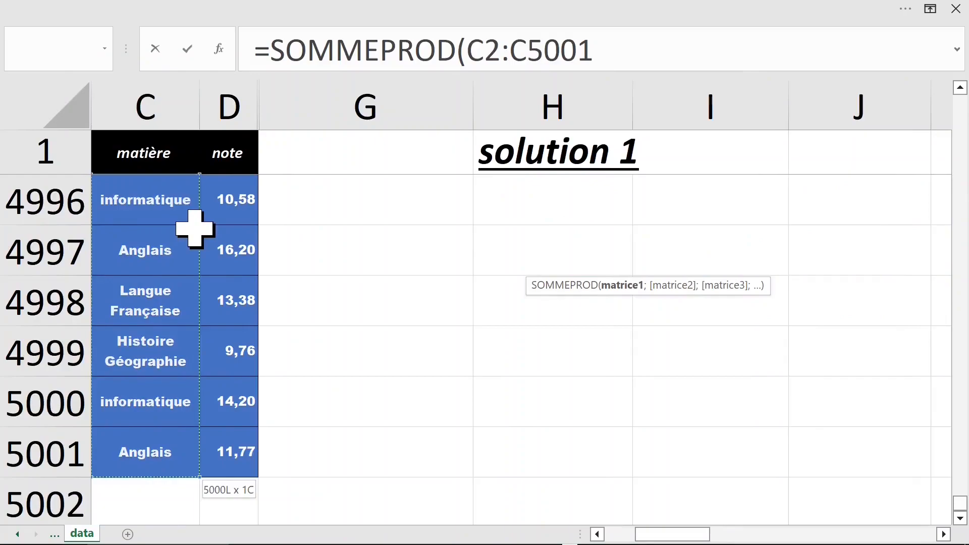
{"action": "key", "text": "F4"}
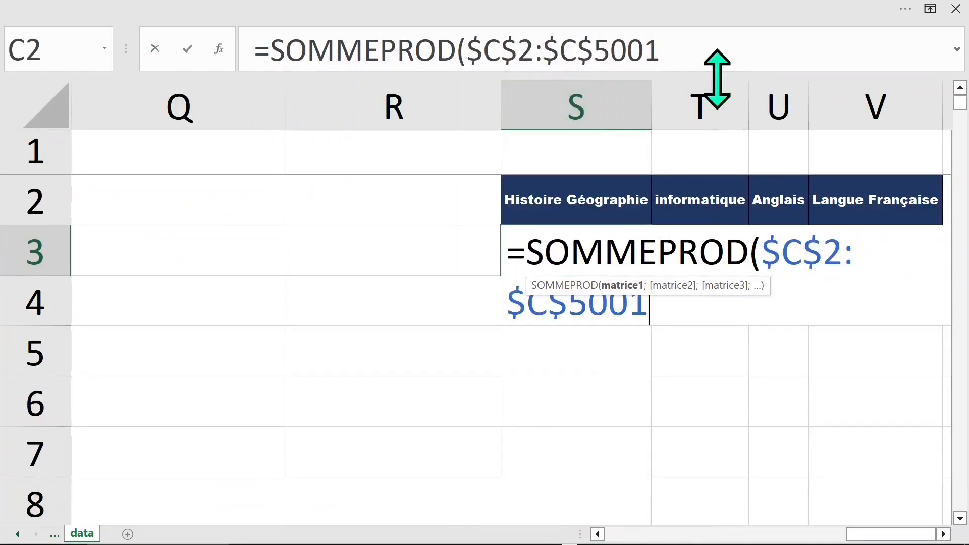
Compare the range with S2 and multiply by 1, completing S3 as =SOMMEPROD(($C$2:$C$5001=S2)*1)
{"action": "type", "text": "="}
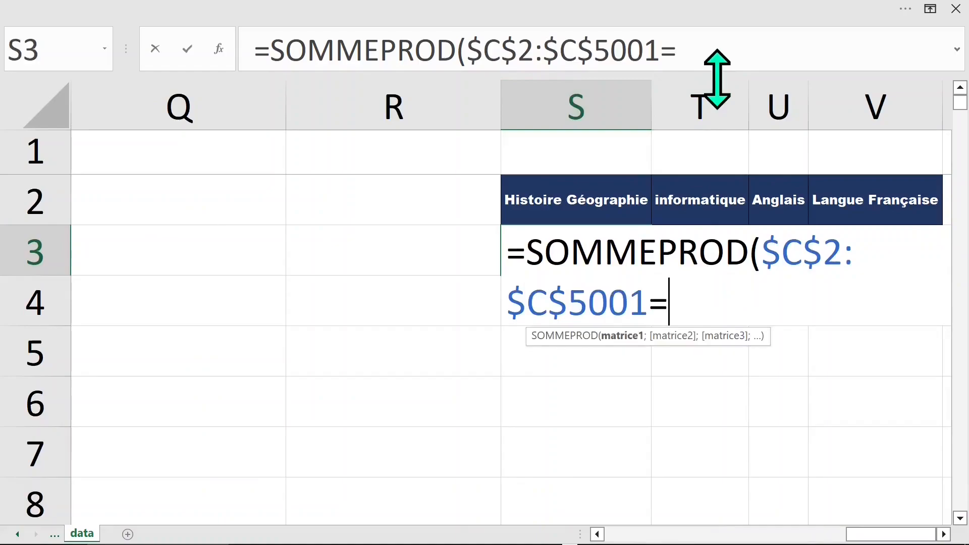
{"action": "left_click", "coordinate": [574, 191]}
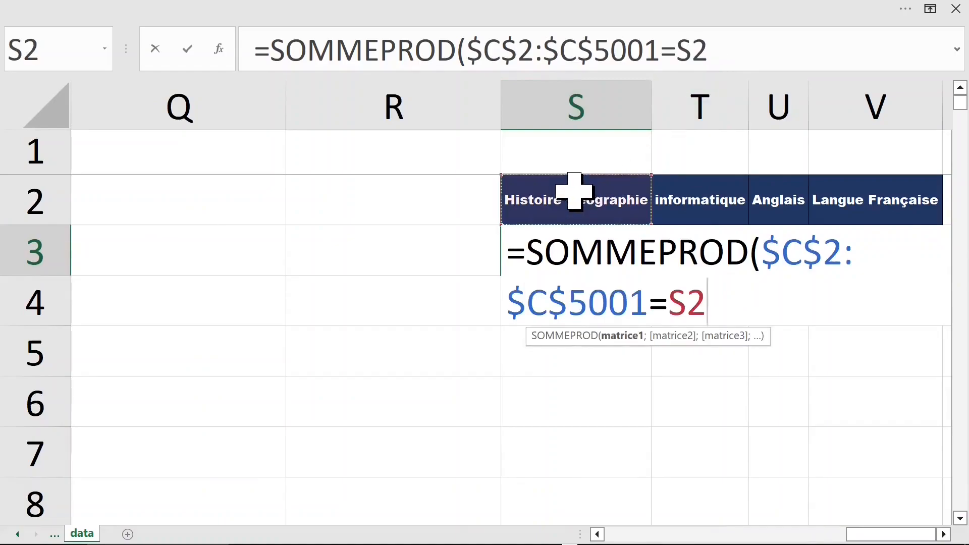
{"action": "type", "text": ")*1)"}
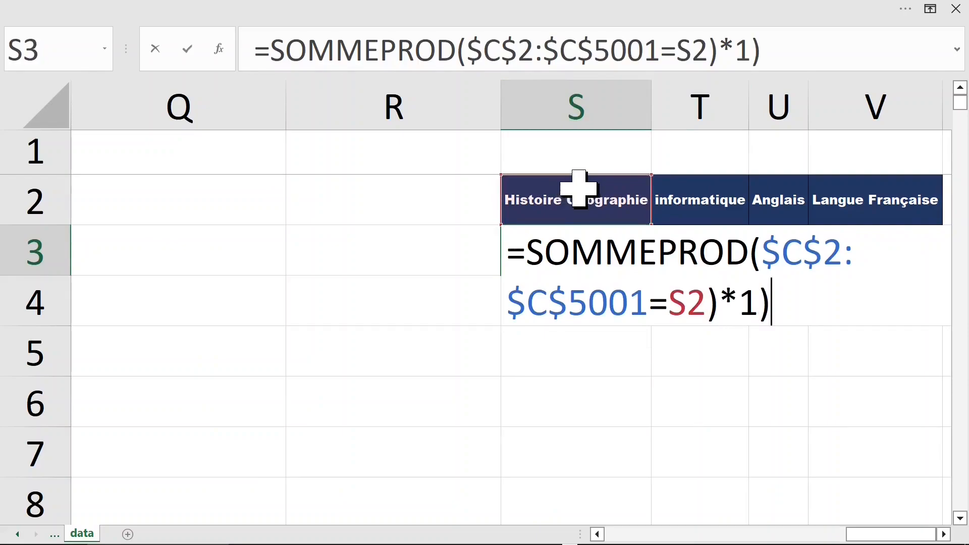
{"action": "left_click", "coordinate": [457, 49]}
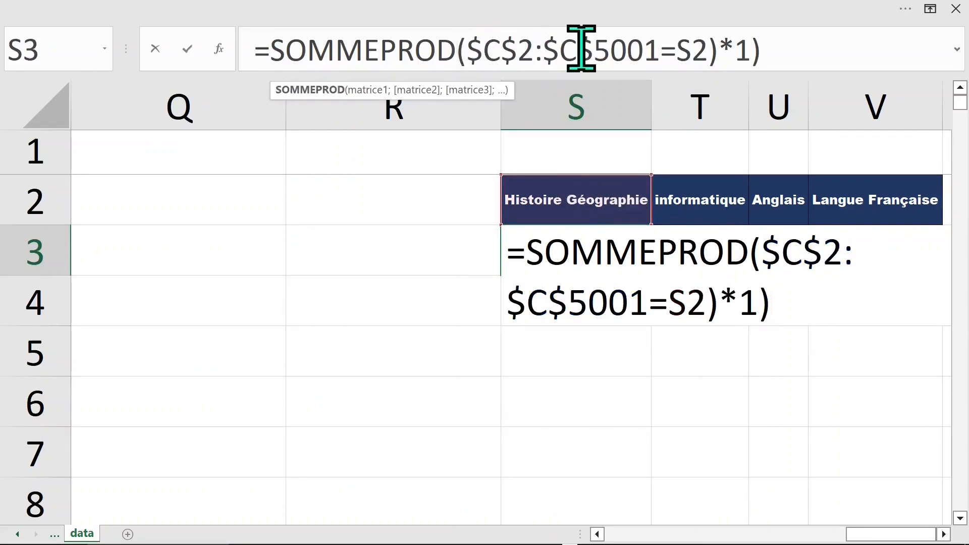
{"action": "type", "text": "("}
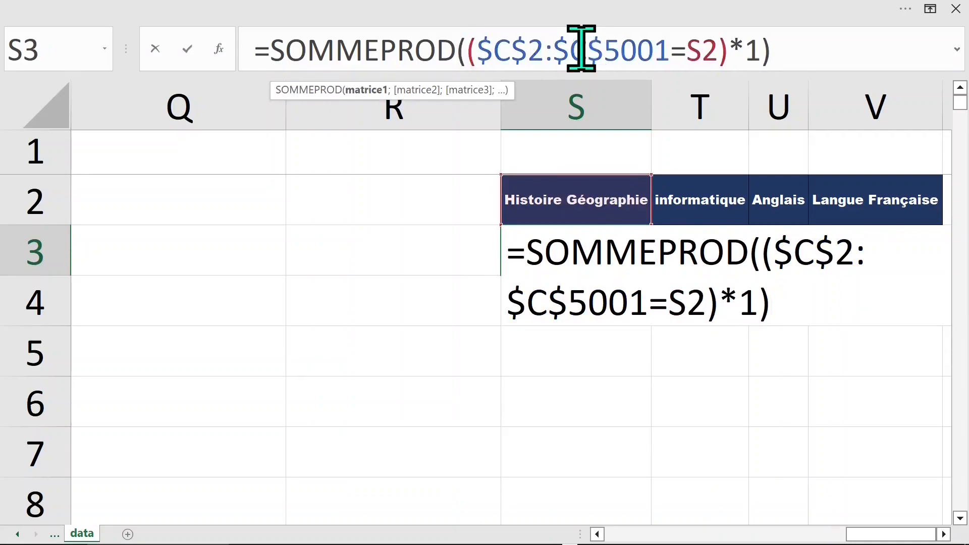
{"action": "key", "text": "Return"}
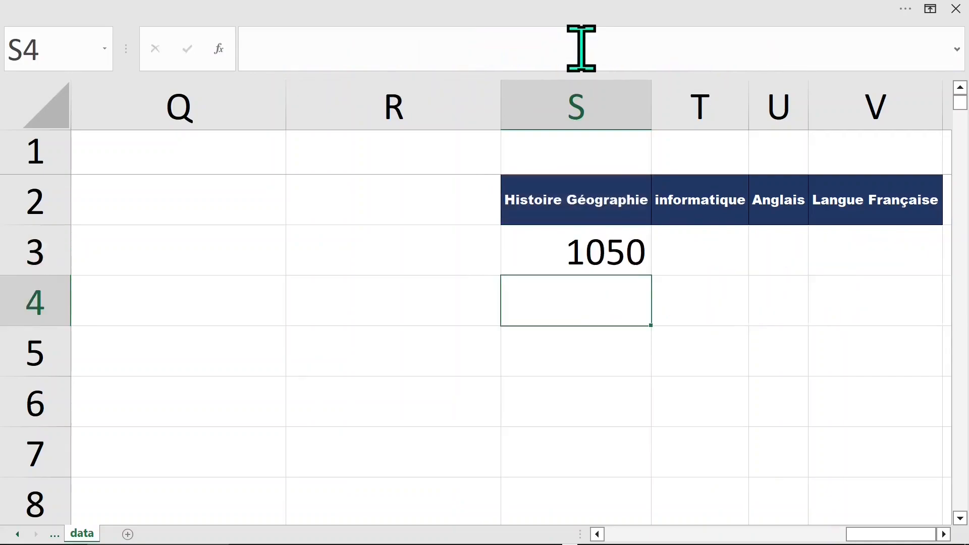
Fill the S3 formula across to V3 and widen the Anglais column U
{"action": "left_click", "coordinate": [607, 253]}
{"action": "scroll", "coordinate": [665, 268], "scroll_direction": "down", "scroll_amount": 1}
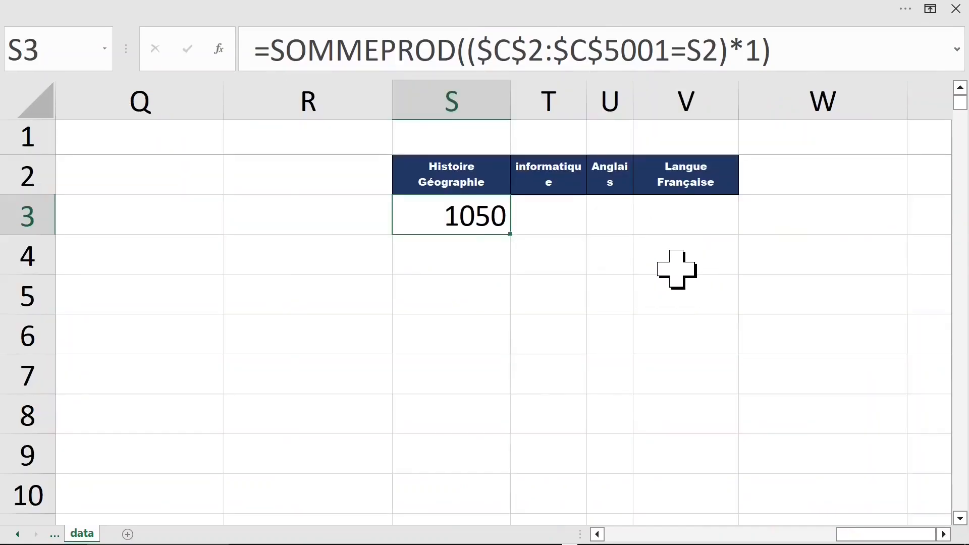
{"action": "left_click_drag", "start_coordinate": [558, 237], "coordinate": [722, 232]}
{"action": "left_click", "coordinate": [617, 220]}
{"action": "left_click_drag", "start_coordinate": [634, 100], "coordinate": [691, 101]}
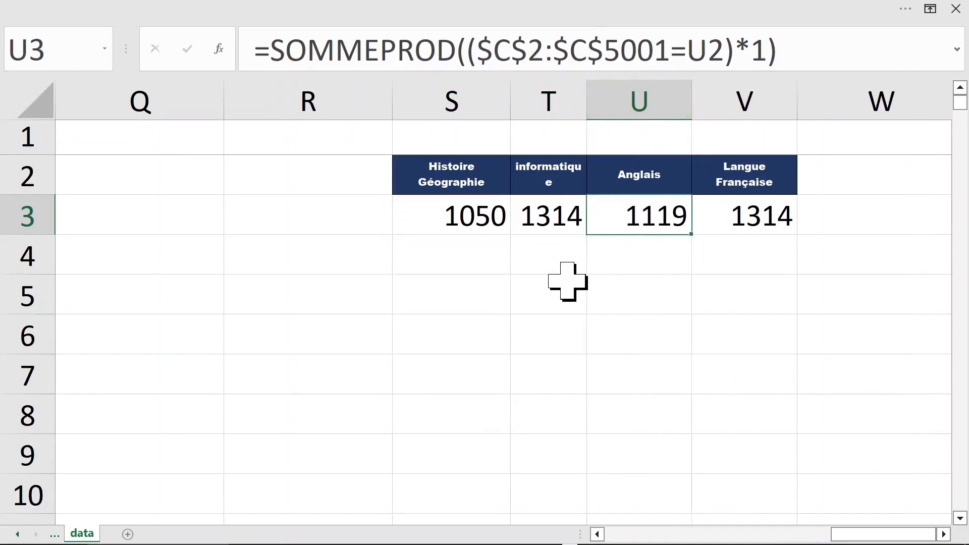